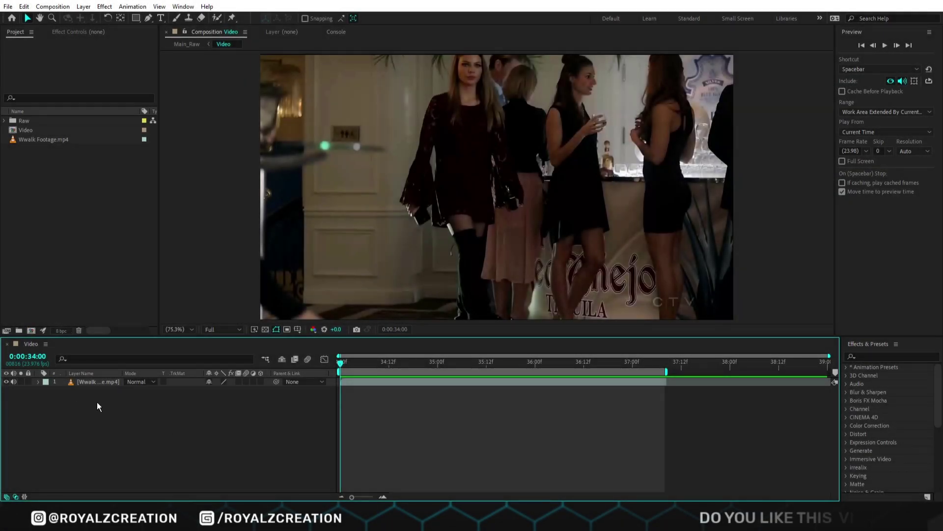
Create a 1280x720 'Main' composition and nest the Video comp in its timeline.
left_click(89, 383)
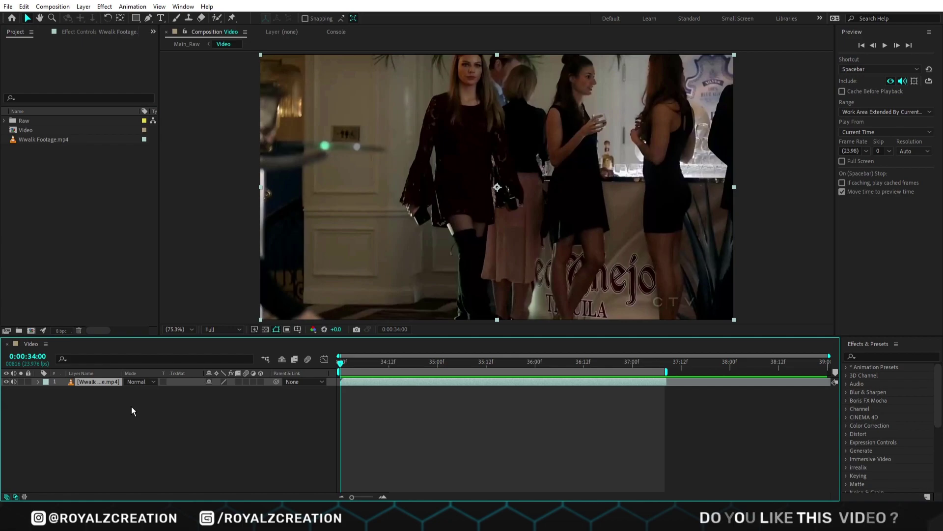
left_click(76, 283)
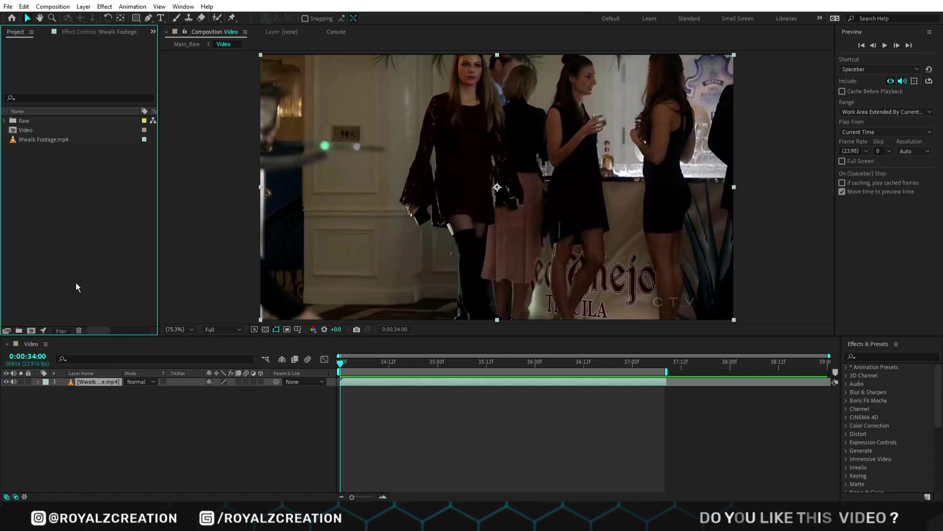
left_click(33, 331)
type("Main")
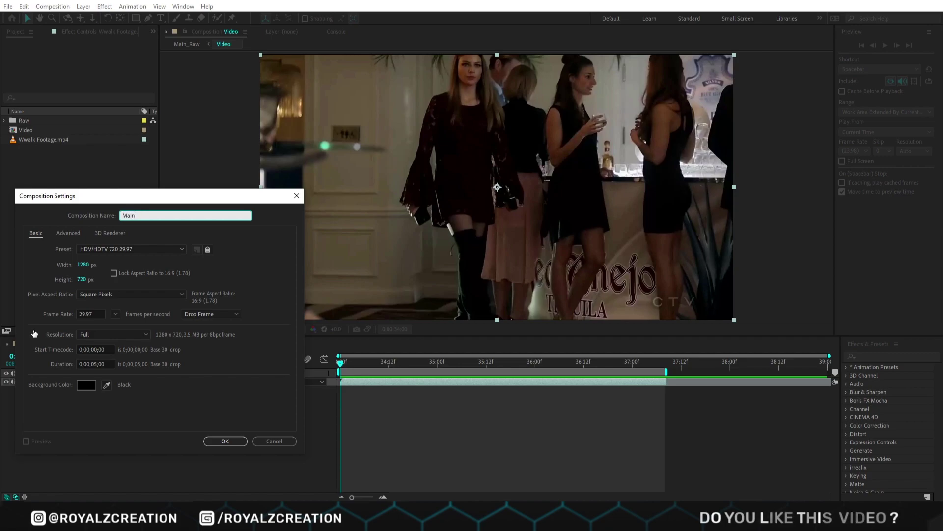
key("Return")
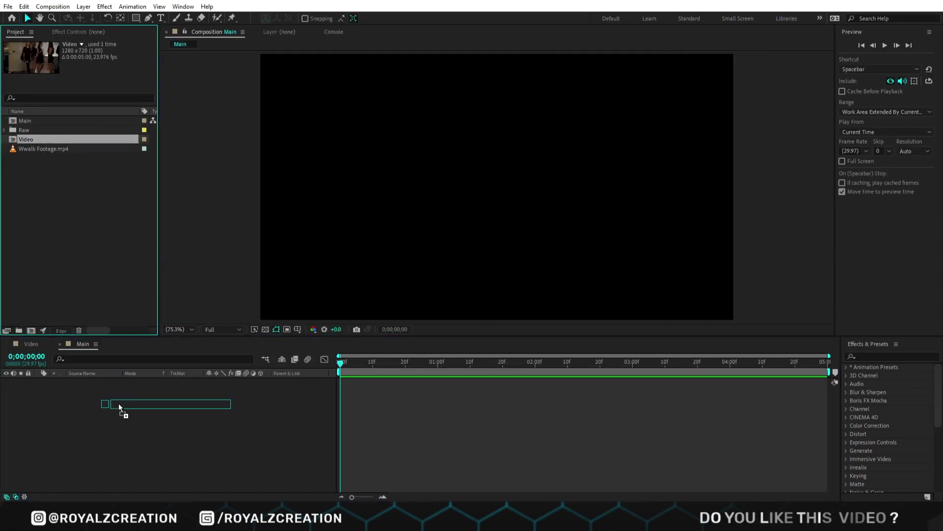
left_click_drag(40, 141, 119, 404)
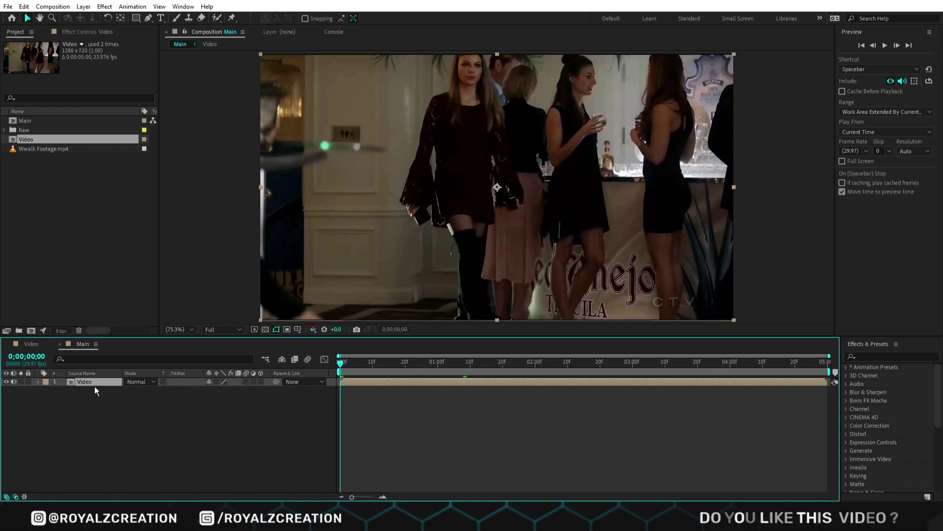
Apply Timewarp to the Video layer with Speed 100, motion blur on, automatic shutter control.
left_click(873, 357)
type("timewarp")
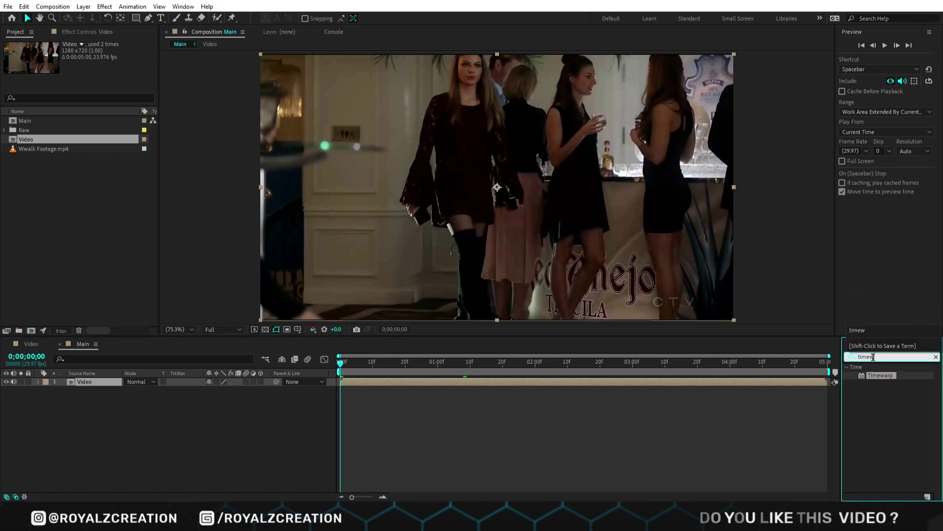
double_click(891, 375)
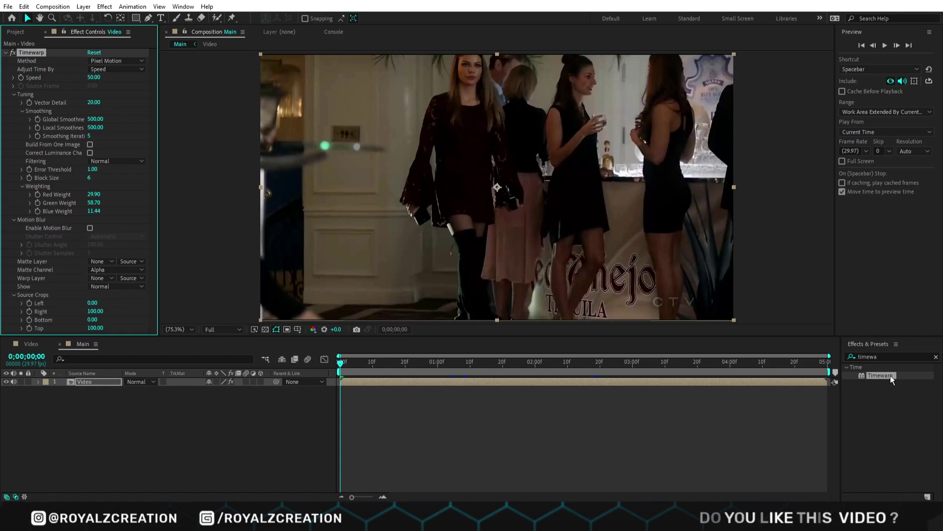
left_click(95, 78)
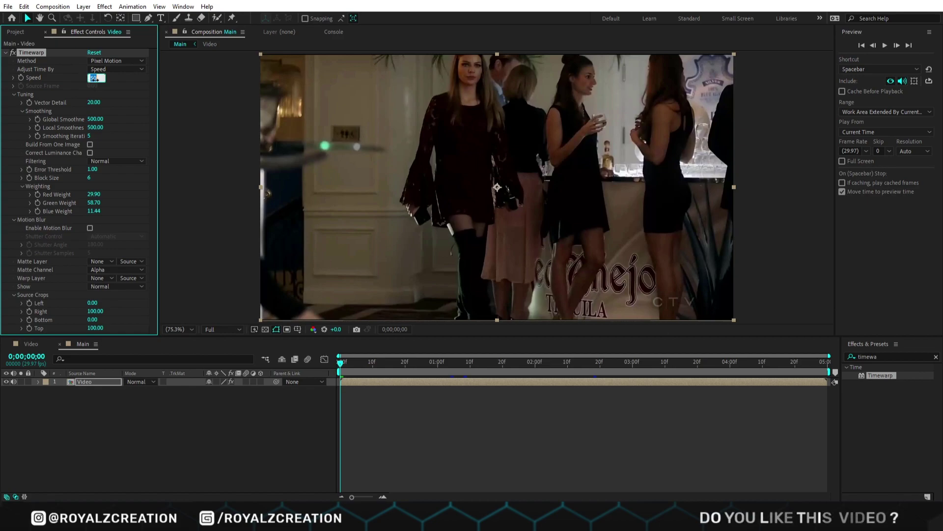
type("100.00")
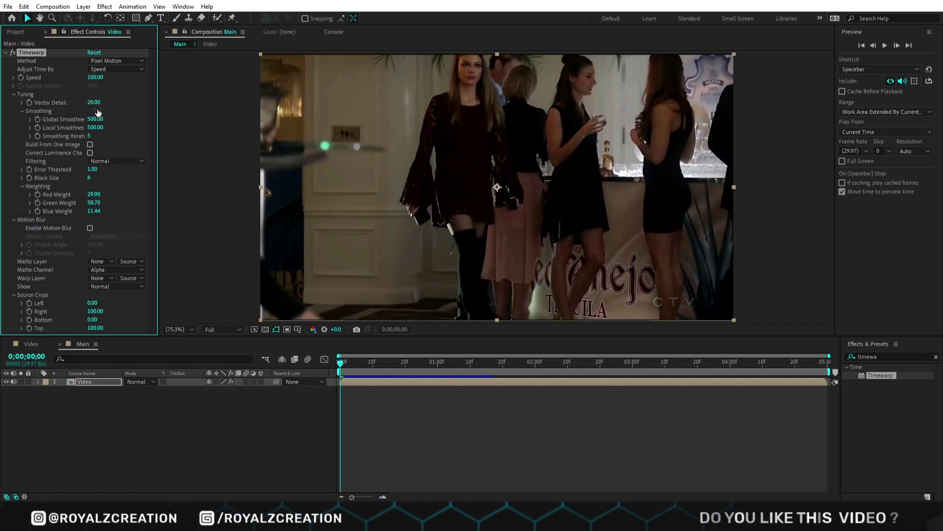
left_click(90, 228)
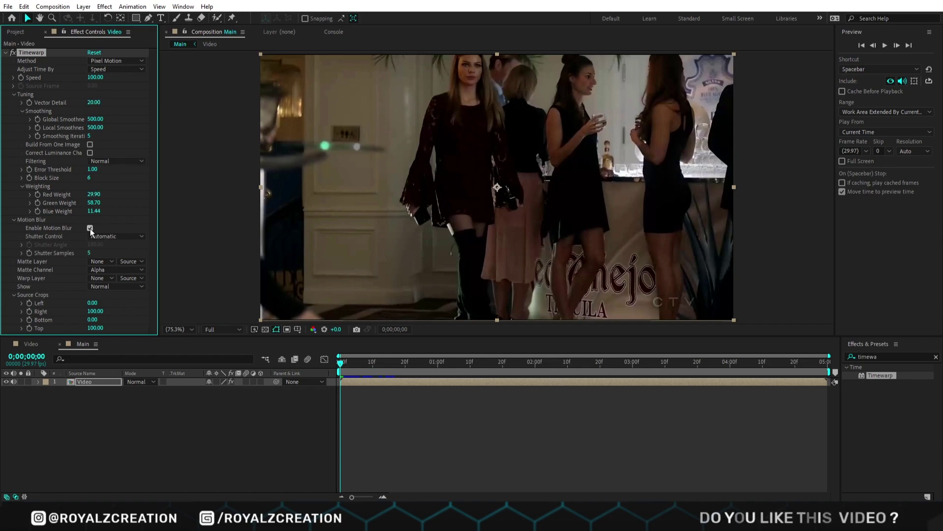
left_click(109, 237)
left_click(109, 258)
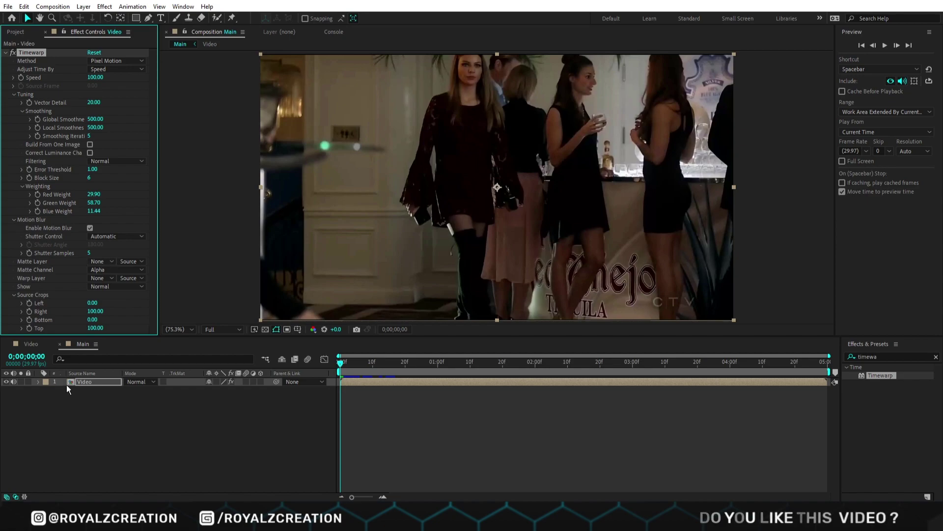
left_click(88, 384)
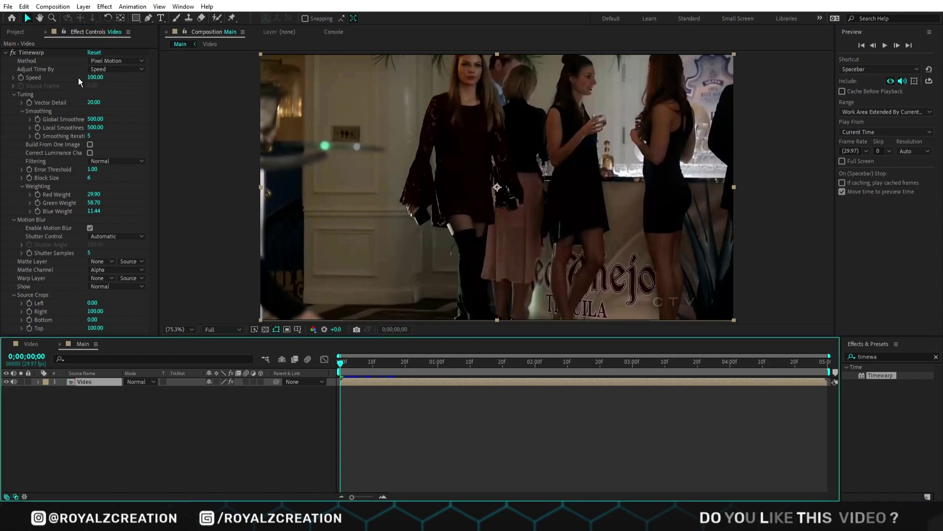
Start keyframing Timewarp Speed at 100, then set it to 200 one frame later.
left_click(20, 77)
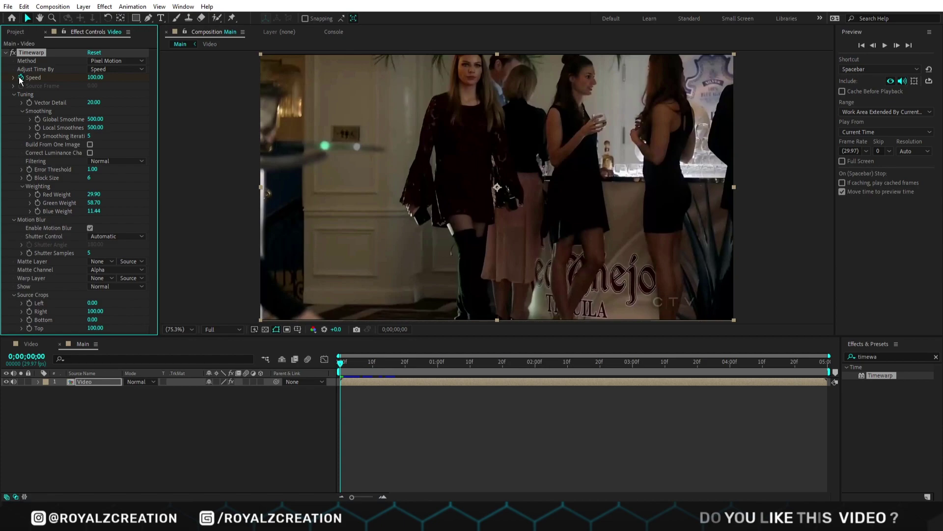
left_click(899, 45)
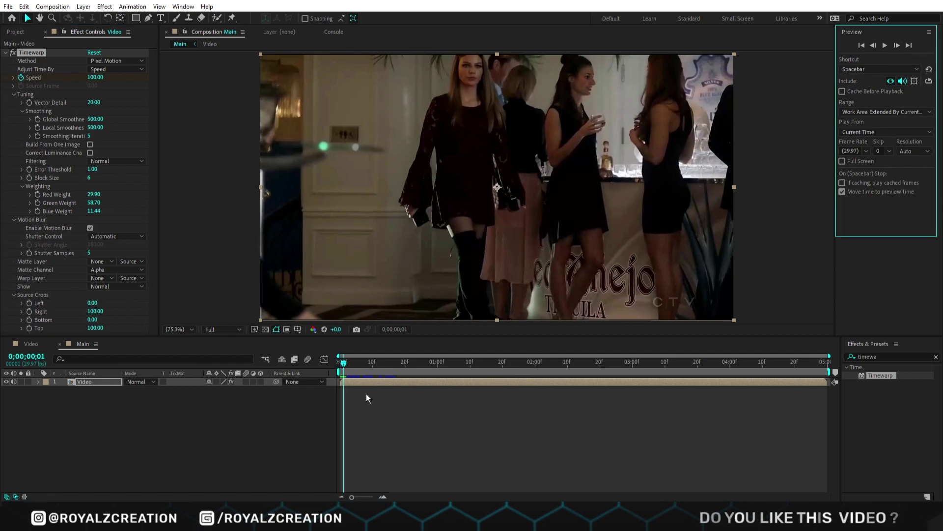
left_click(97, 78)
type("200")
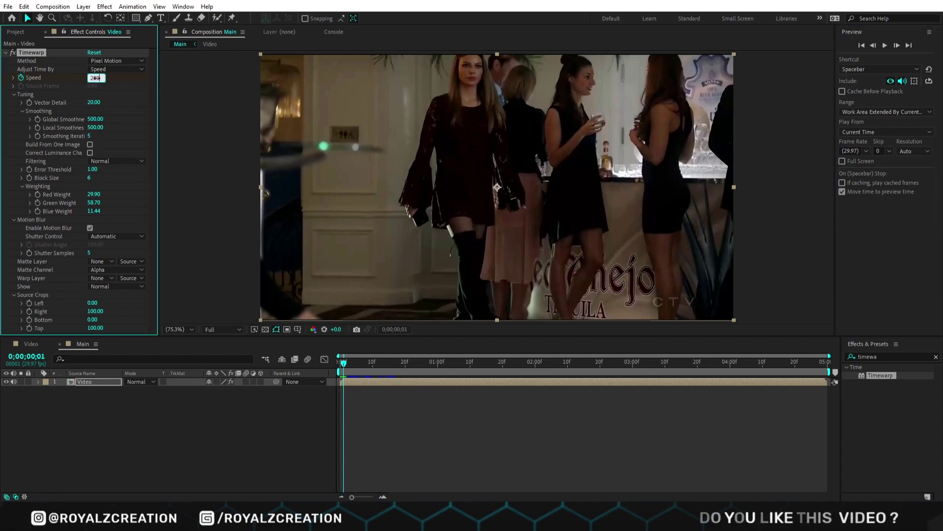
key("Return")
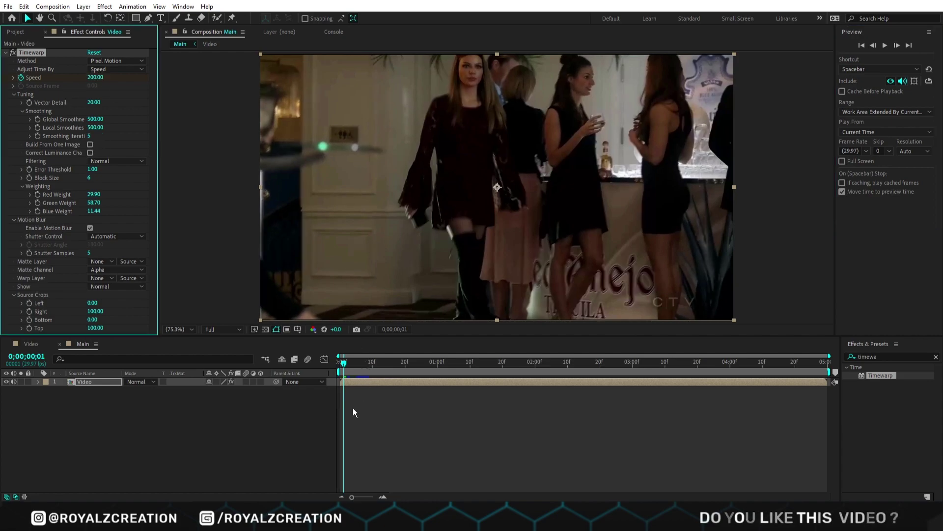
scroll(353, 411, "up", 3)
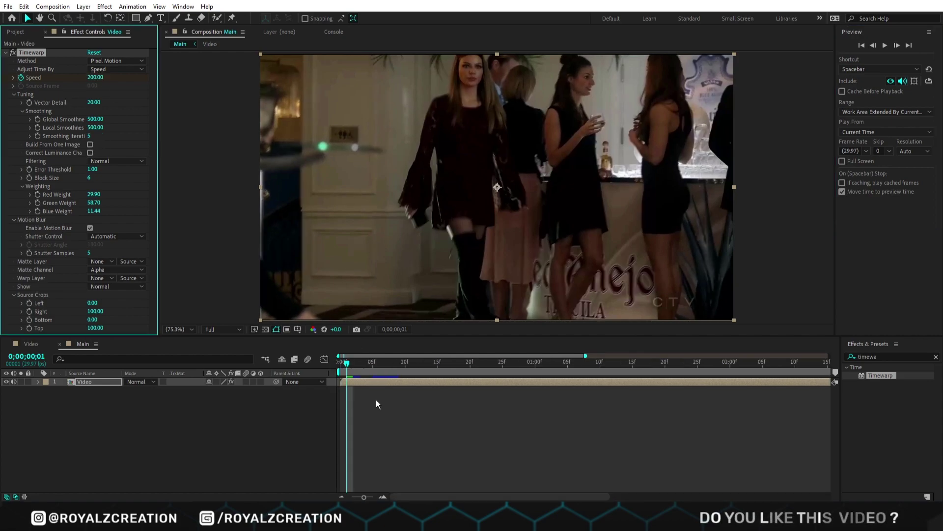
Keyframe Speed at 40 at 15 frames and back to 200 at one second.
left_click(437, 363)
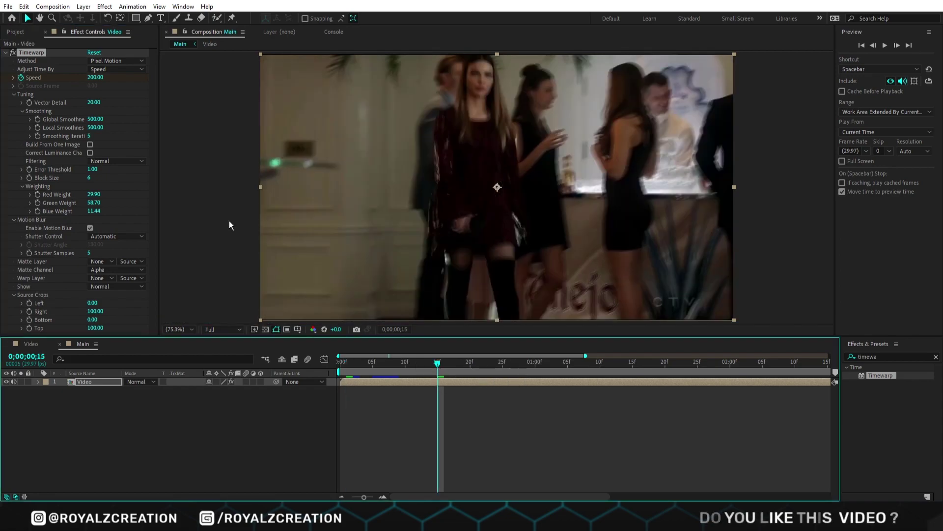
left_click(94, 77)
type("40")
key("Return")
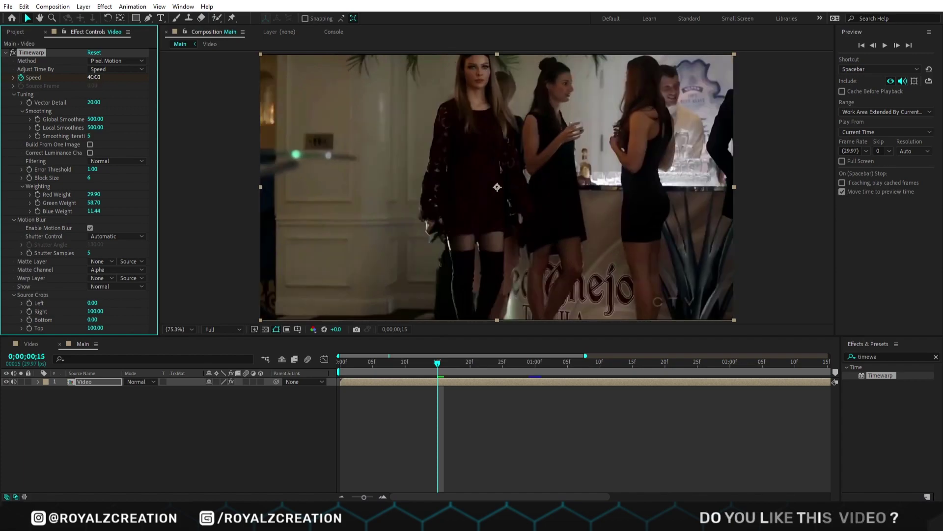
left_click(535, 361)
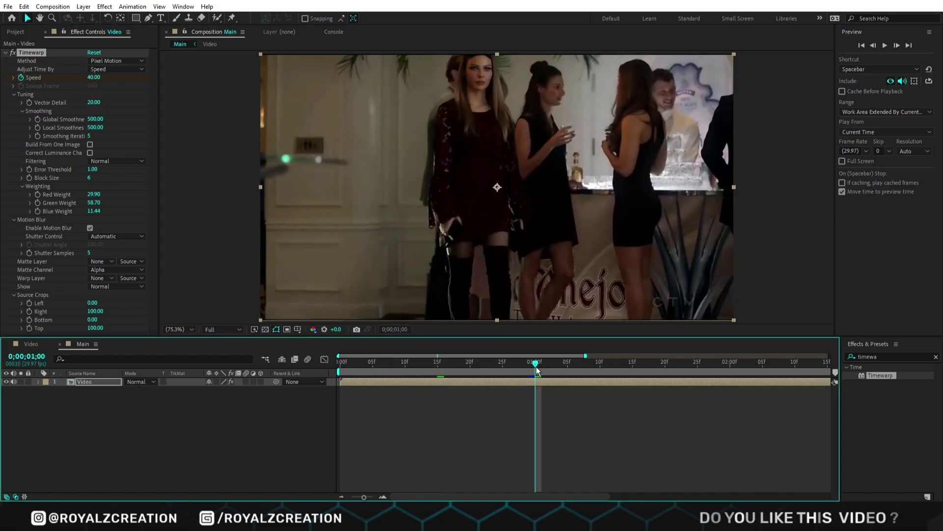
key("u")
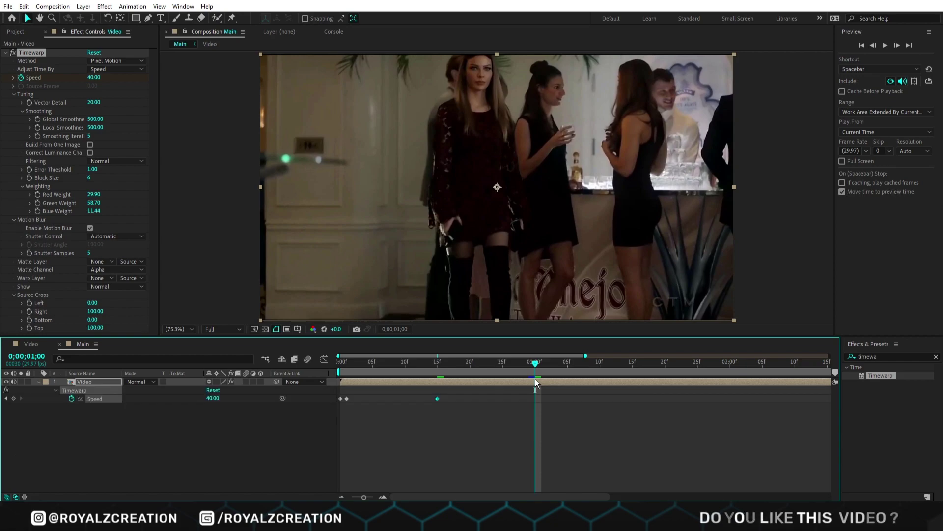
left_click(93, 77)
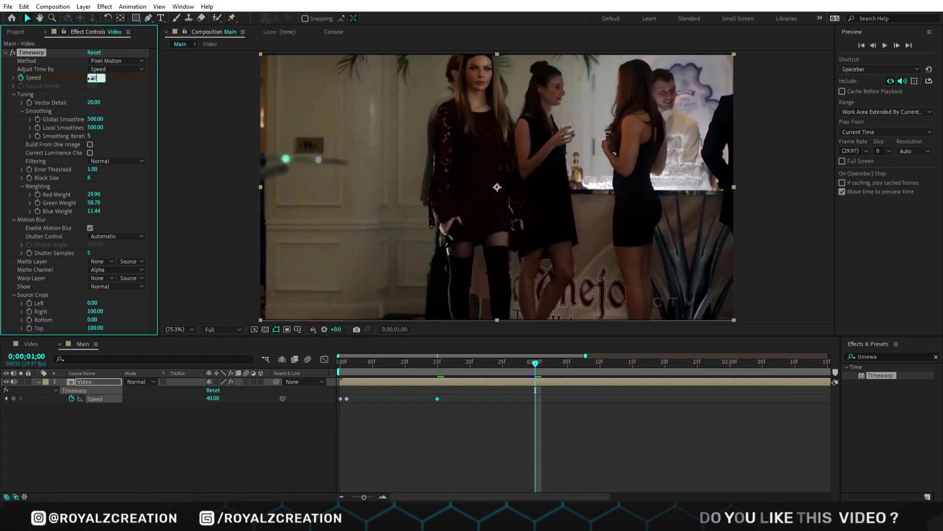
type("200")
key("Return")
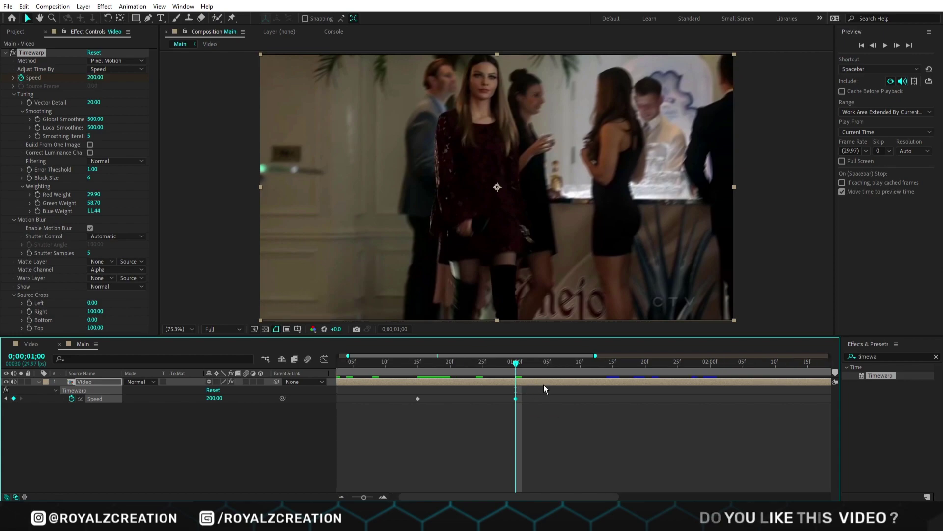
Add Speed keyframes of 40 at 01:15 and 200 at 02:00.
left_click_drag(560, 365, 615, 371)
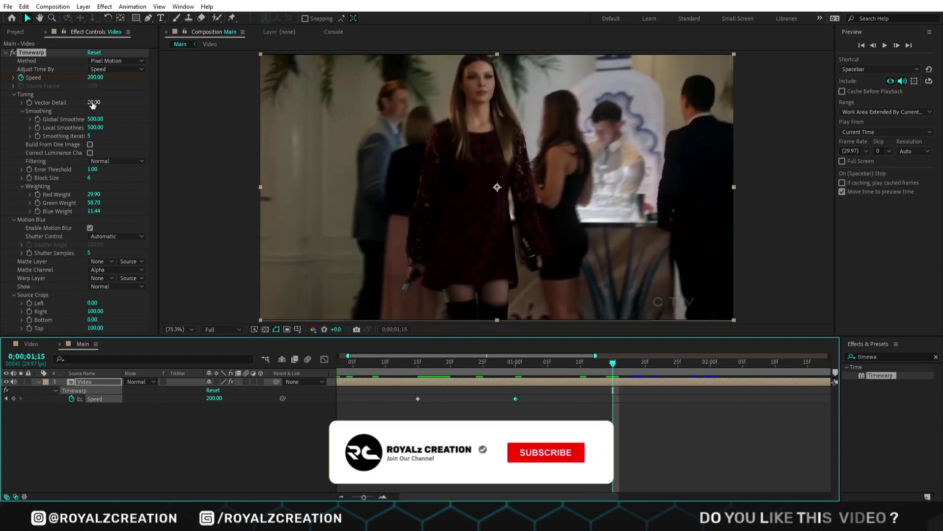
left_click(93, 78)
type("40")
key("Return")
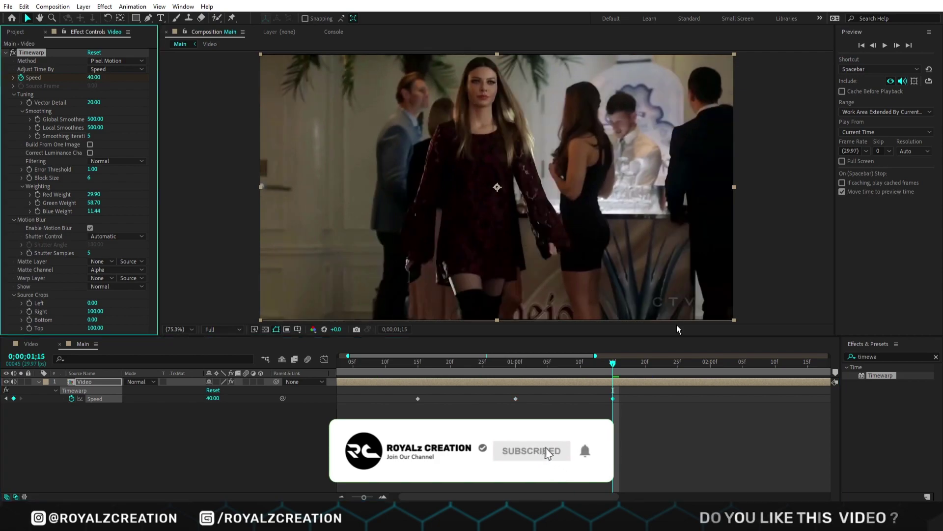
left_click(712, 362)
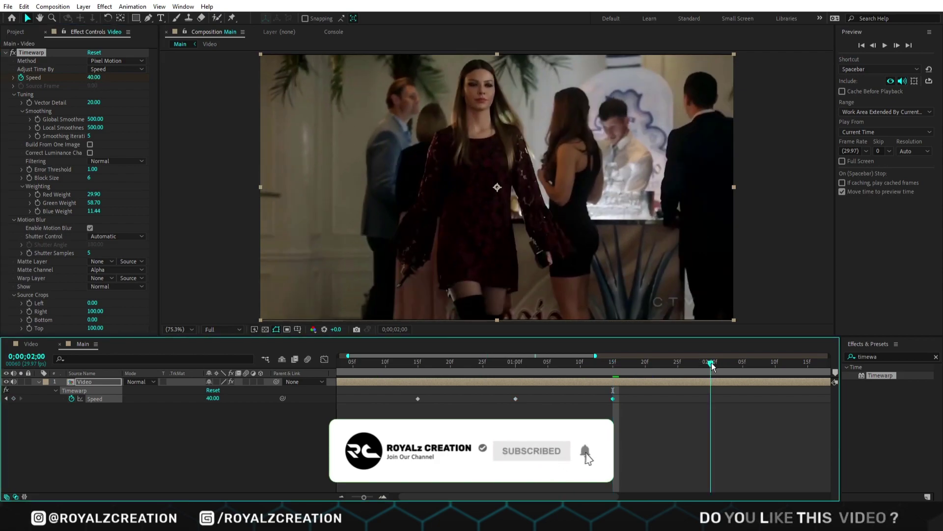
left_click(93, 77)
type("200")
key("Return")
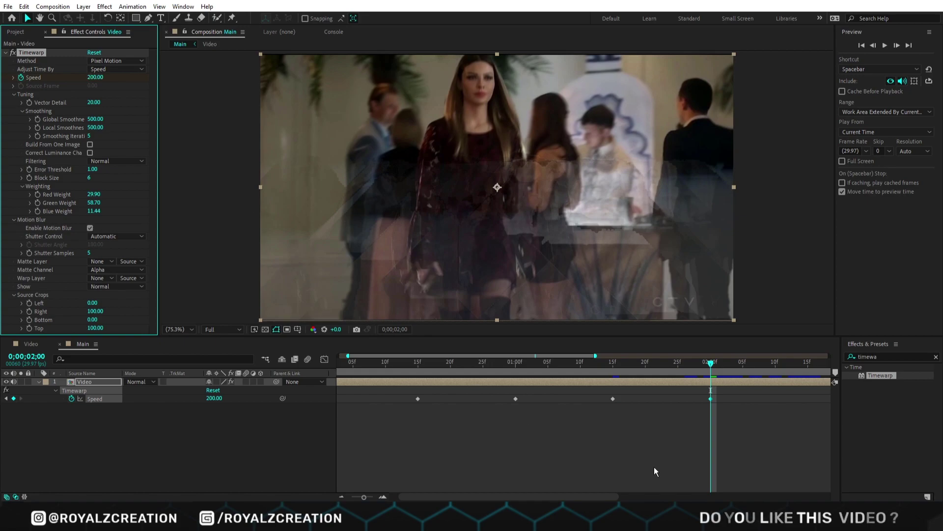
Add Speed keyframes of 40 at 02:15 and 200 at 03:00.
key("minus")
left_click_drag(552, 368, 596, 377)
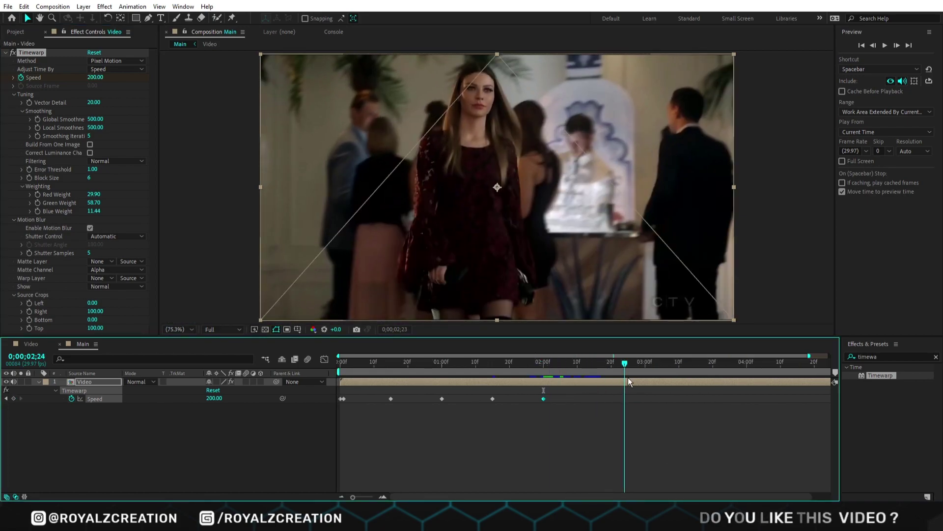
key("equal")
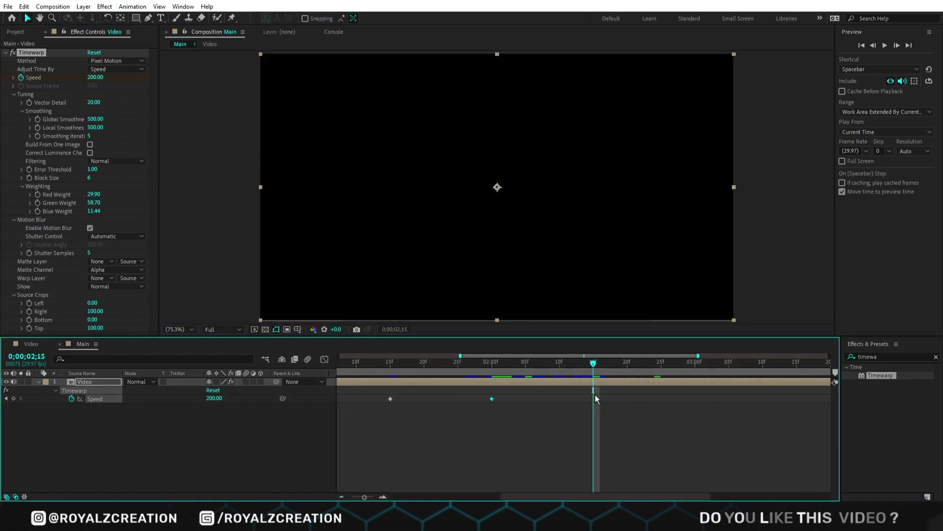
left_click(93, 78)
type("40")
key("Return")
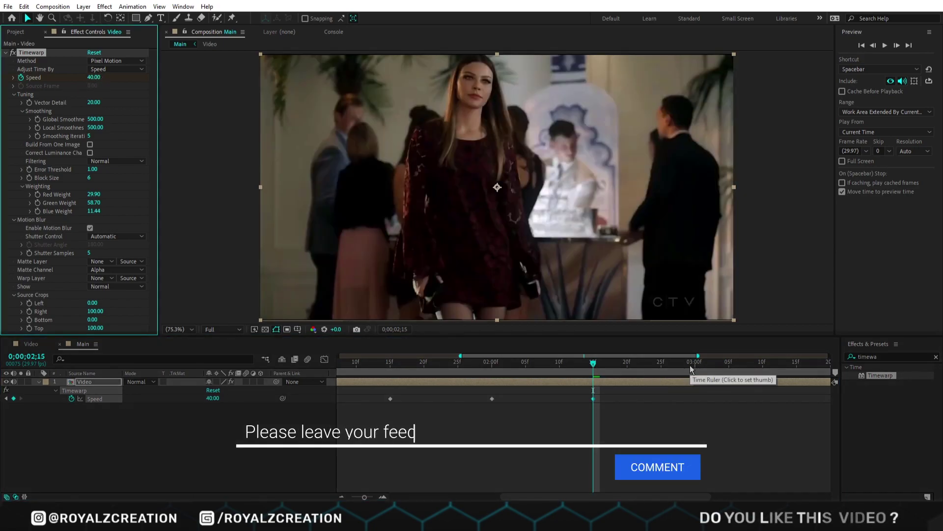
left_click(691, 365)
left_click(96, 77)
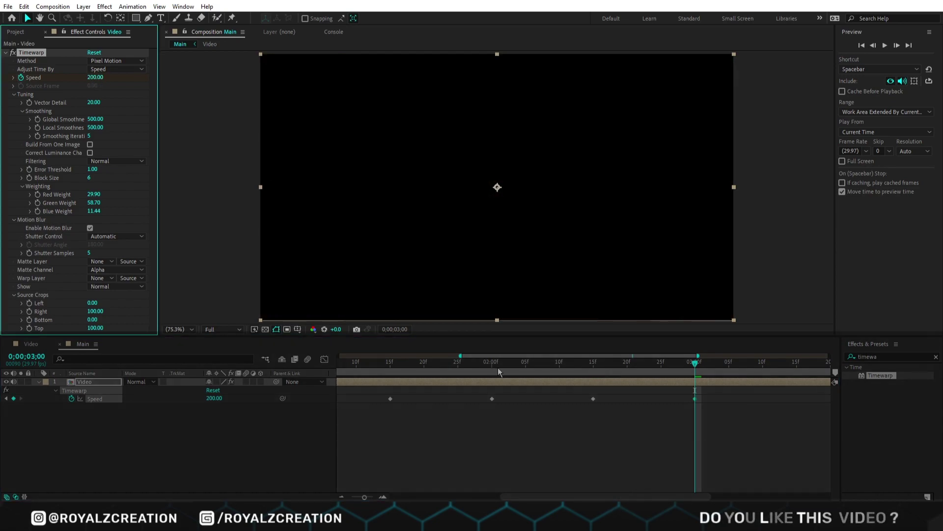
scroll(498, 367, "down", 5)
mouse_move(639, 362)
left_mouse_down()
mouse_move(632, 372)
mouse_move(379, 387)
left_mouse_up()
Apply Easy Ease to all Speed keyframes and show the Speed value graph.
left_click_drag(665, 413, 340, 393)
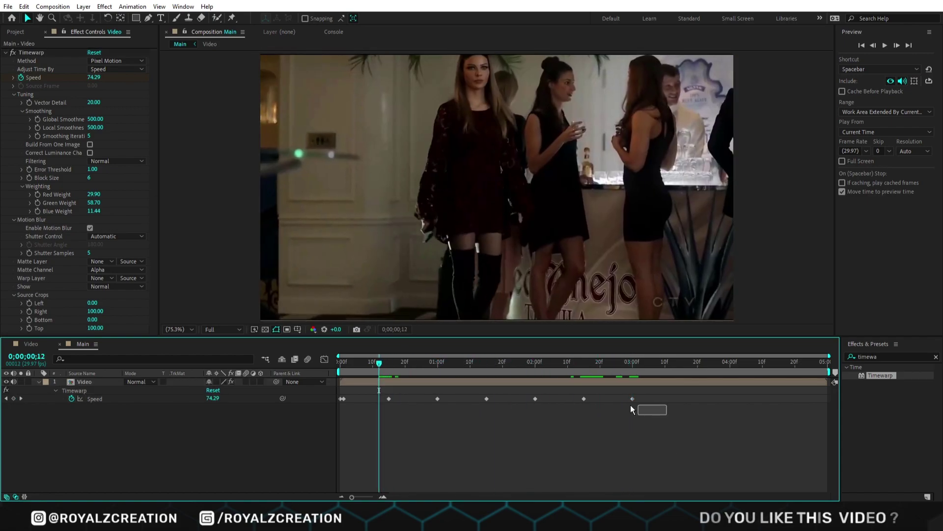
right_click(389, 399)
mouse_move(431, 391)
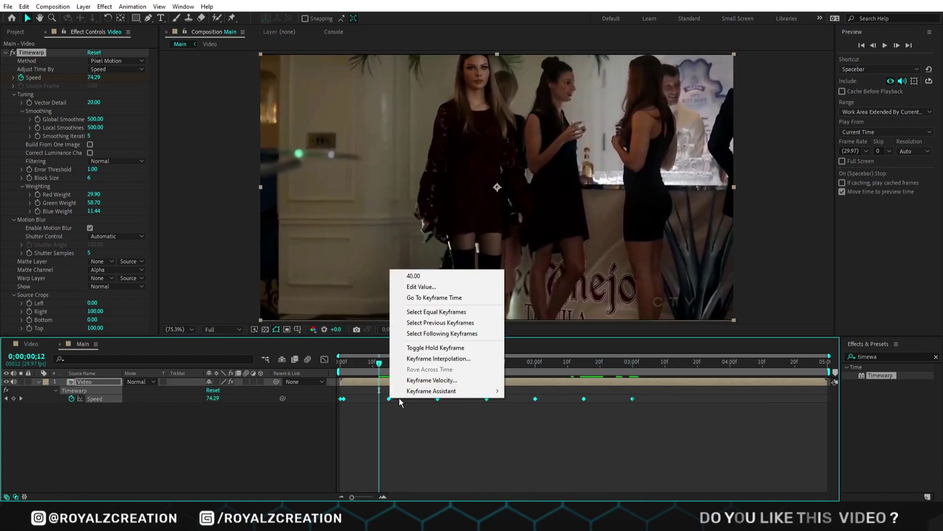
left_click(566, 426)
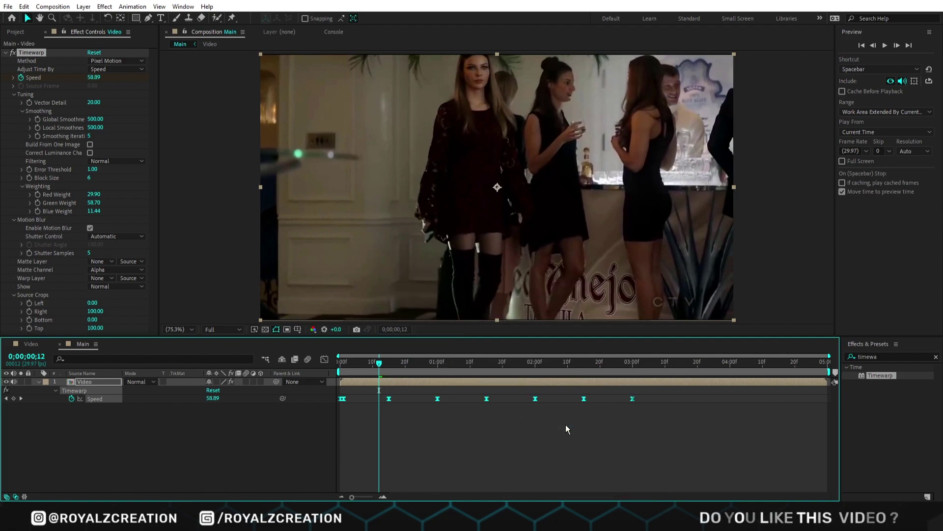
left_click(325, 359)
right_click(392, 403)
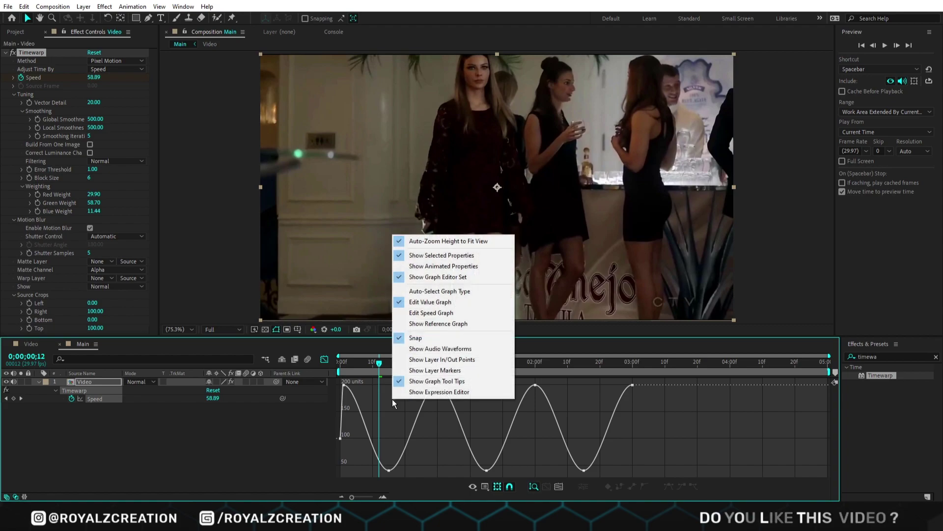
left_click(432, 303)
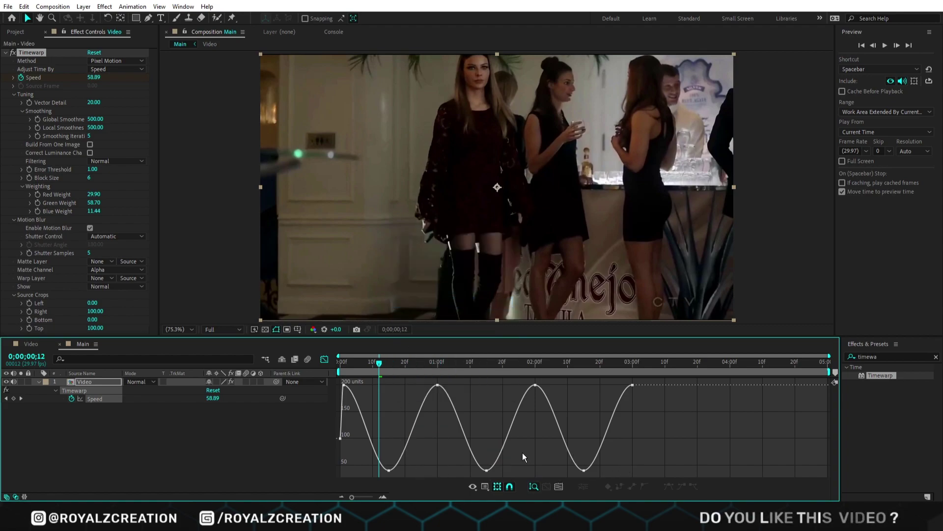
Flatten the three 40-speed troughs and sharpen the rise into each 200 peak.
left_click_drag(646, 452, 349, 475)
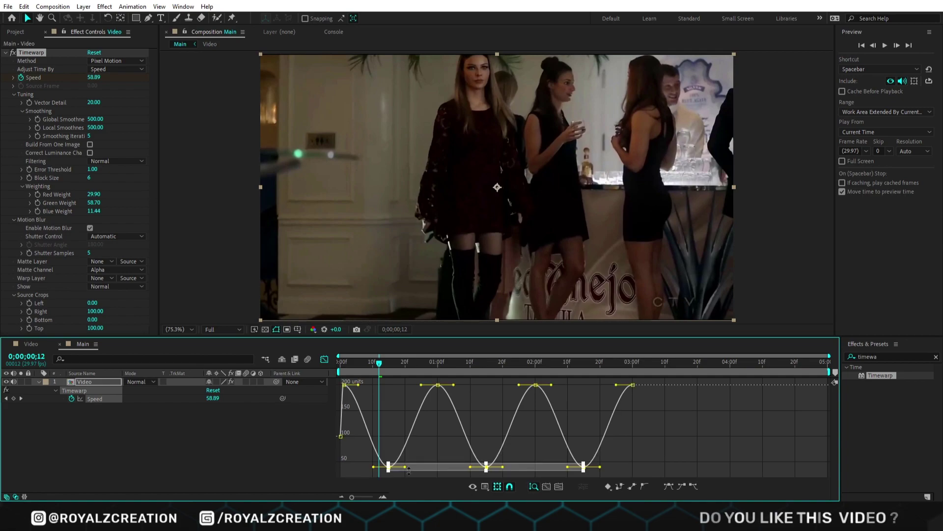
left_click_drag(406, 466, 424, 467)
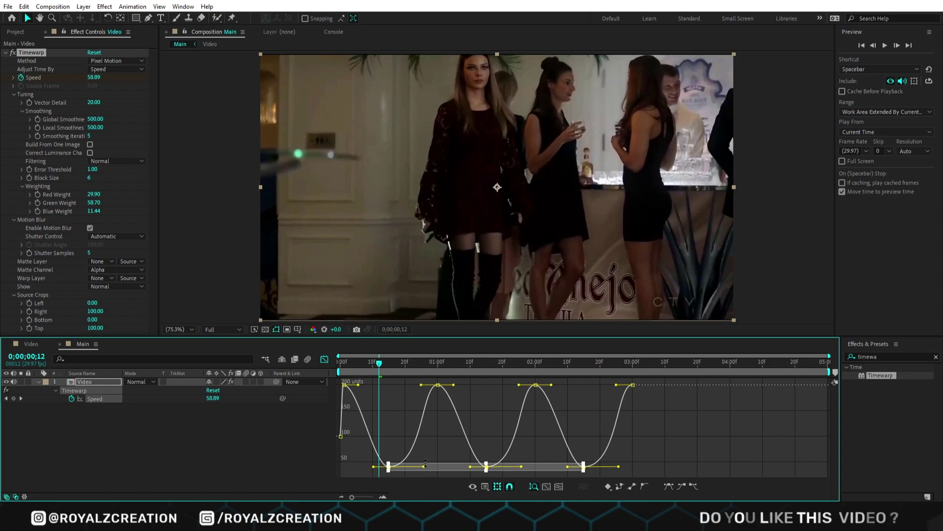
left_click_drag(670, 402, 421, 383)
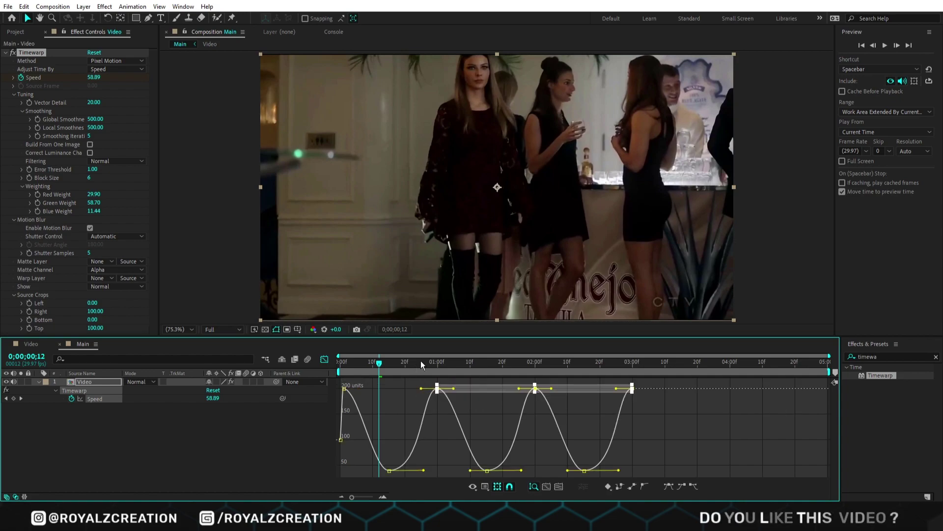
key("k")
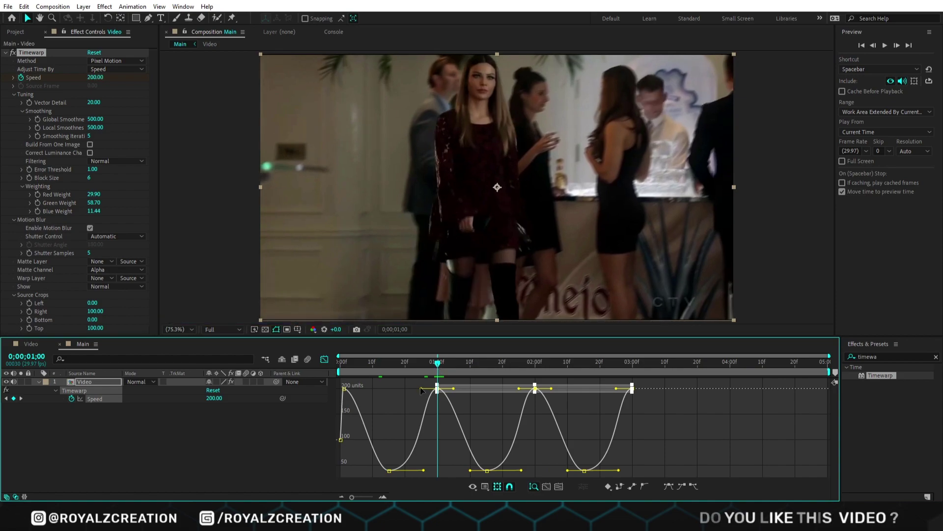
left_click_drag(422, 390, 447, 451)
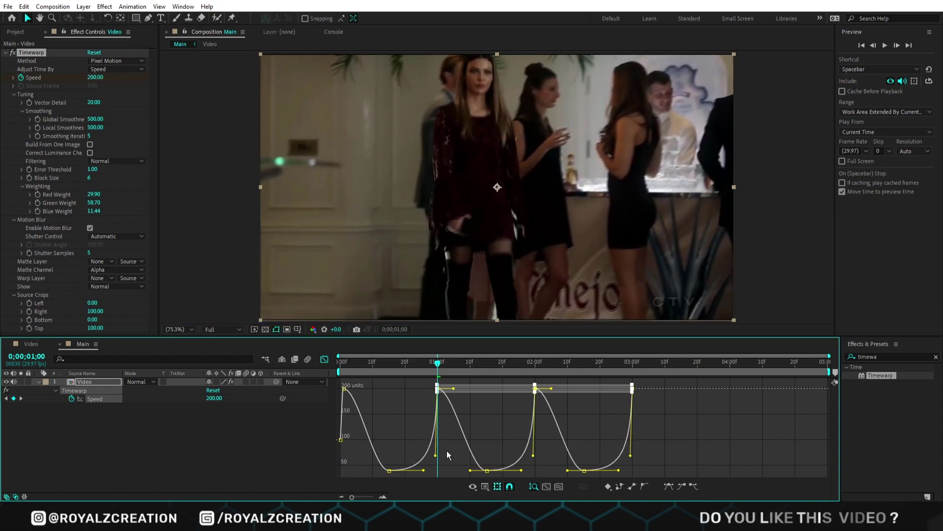
left_click_drag(440, 363, 632, 383)
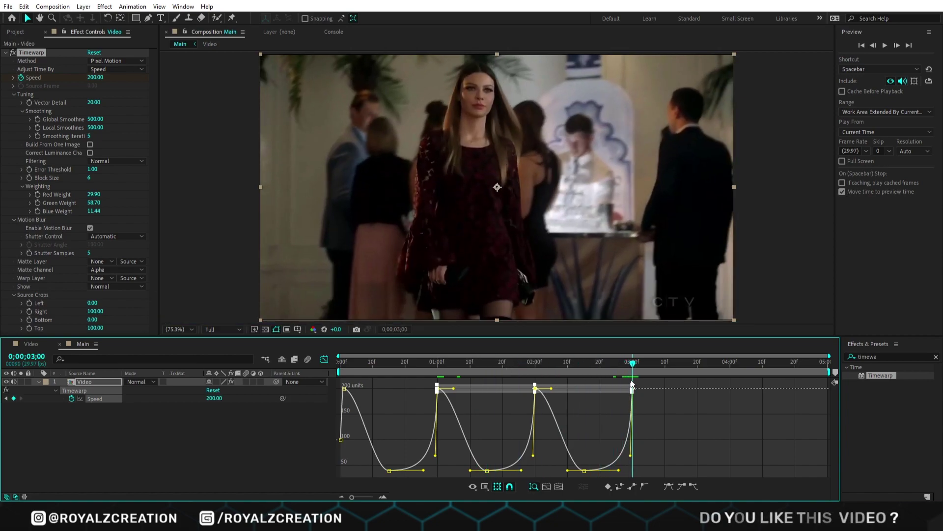
Return to layer keyframes, end the work area at three seconds, and preview the ramp.
left_click(324, 360)
left_click_drag(548, 366, 673, 398)
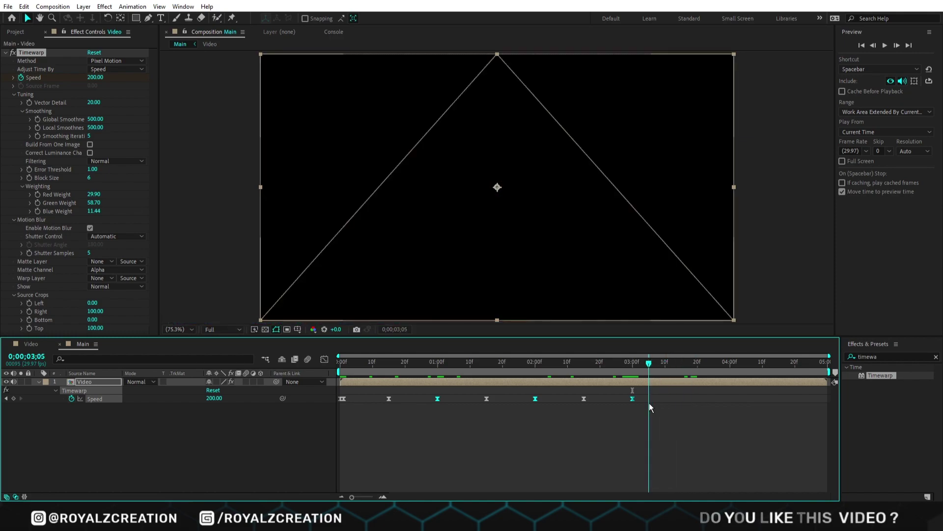
key("n")
left_click_drag(673, 397, 632, 404)
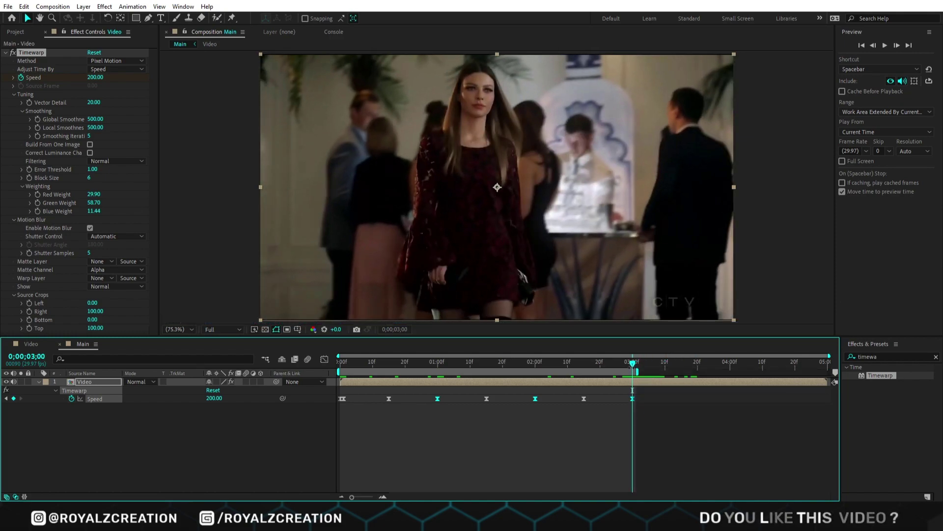
key("space")
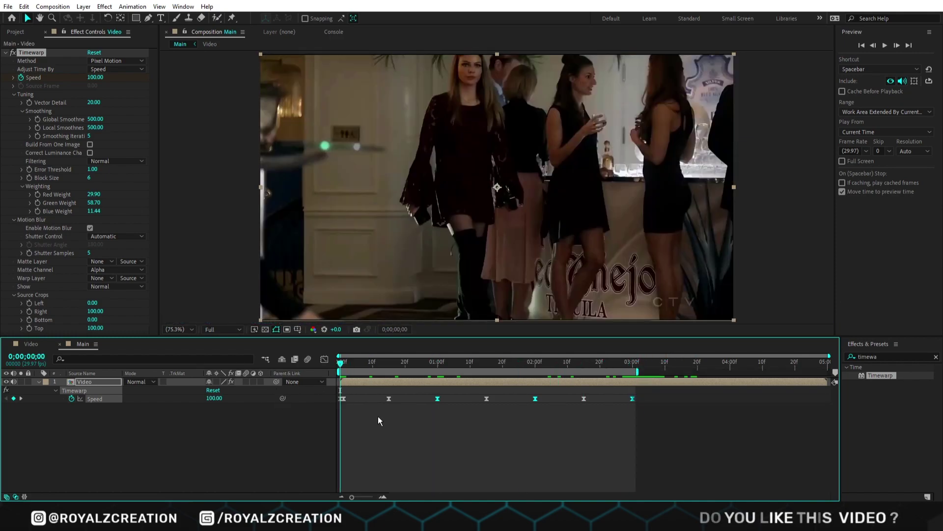